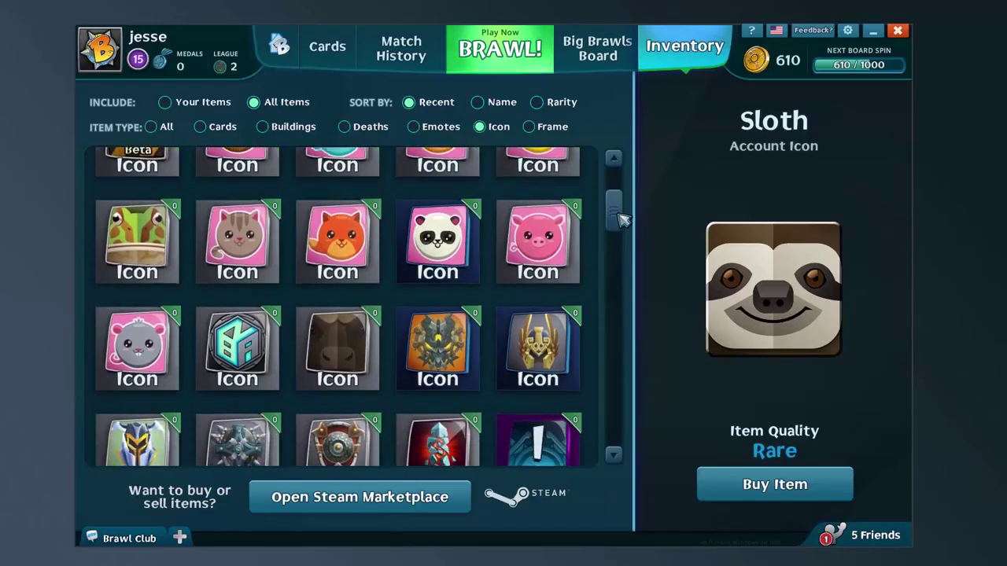
# Move the logo window aside, then add a mod named myicon in the Mods panel
pyautogui.moveTo(623, 230); pyautogui.dragTo(638, 387)
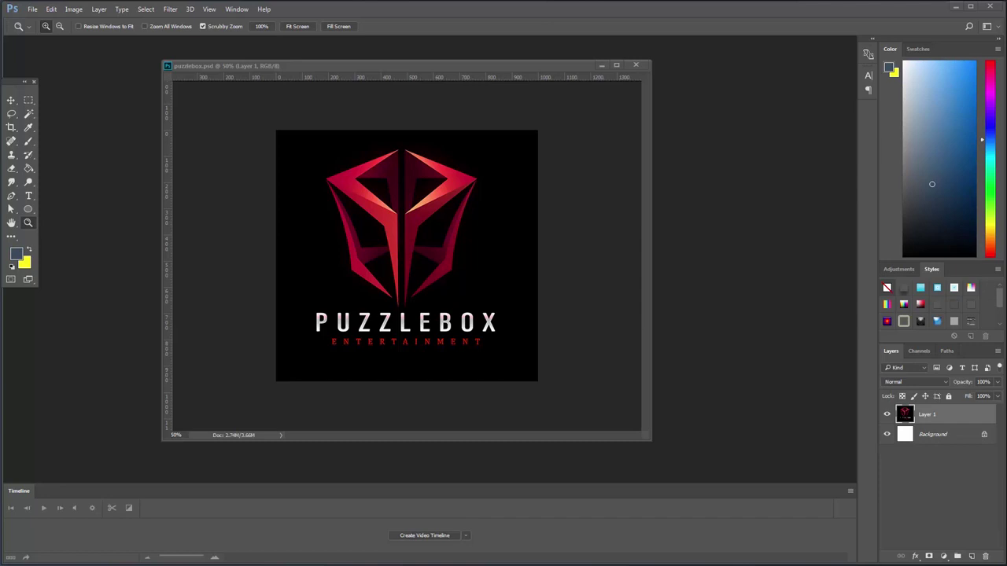
pyautogui.moveTo(394, 66); pyautogui.dragTo(449, 65)
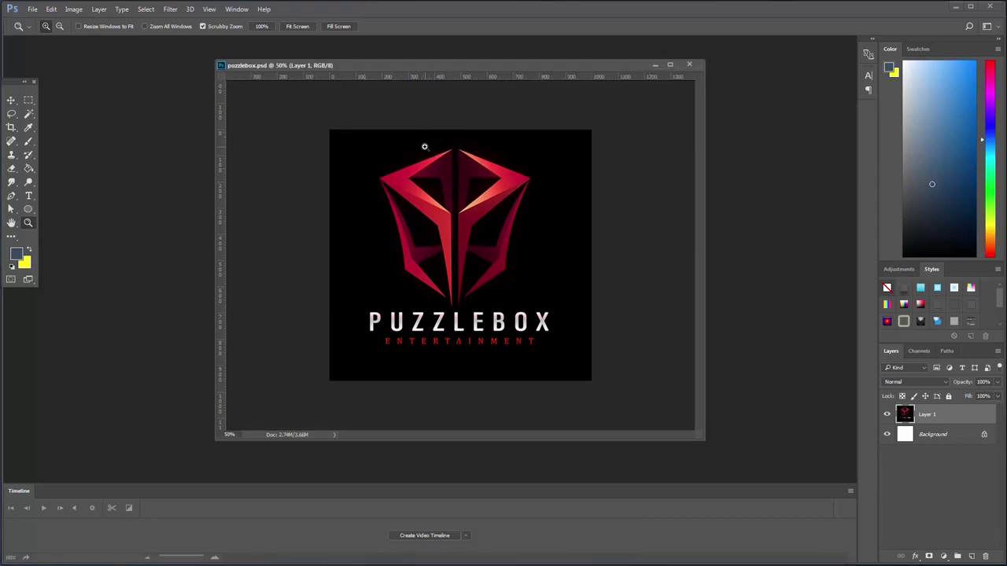
pyautogui.moveTo(422, 68); pyautogui.dragTo(387, 74)
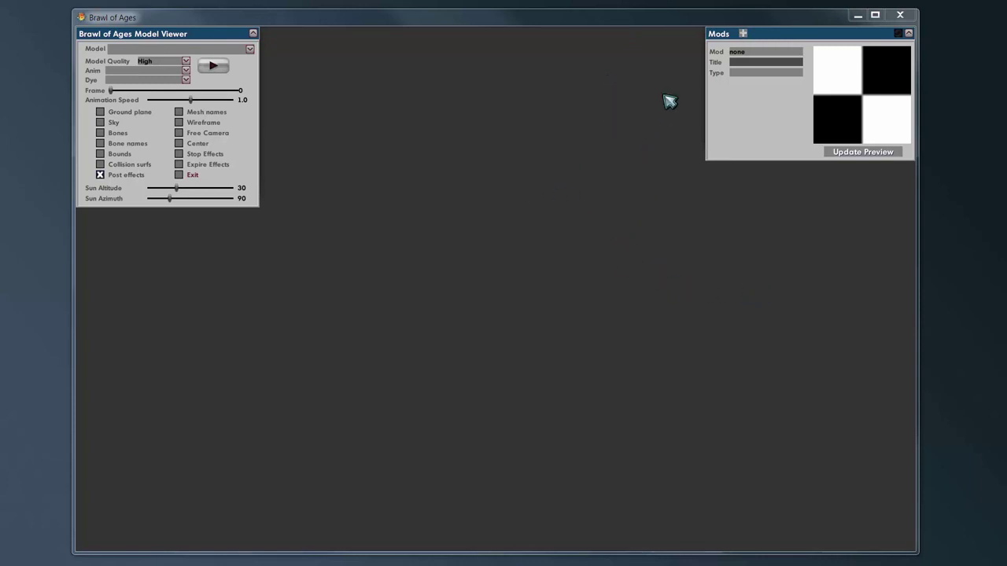
pyautogui.click(742, 34)
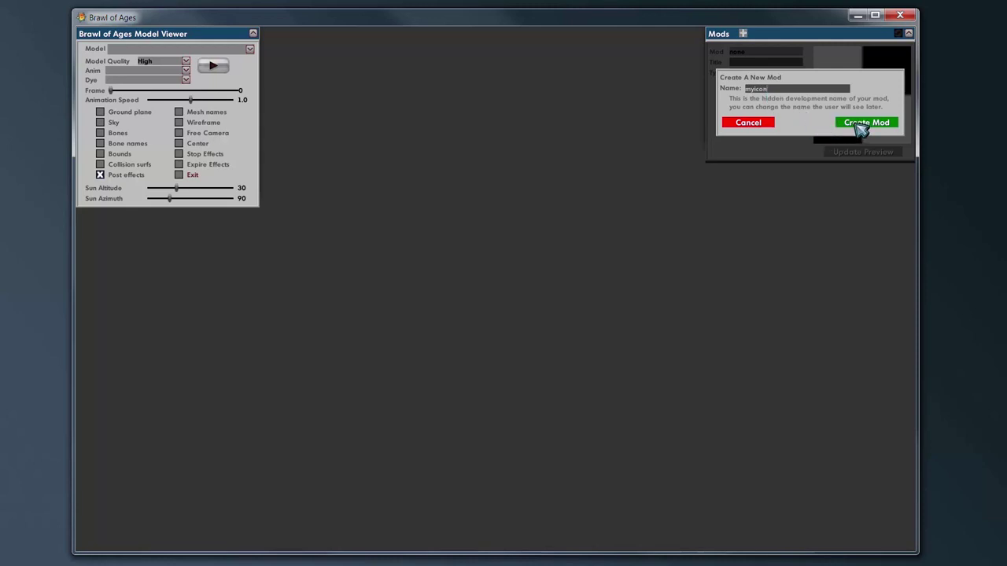
pyautogui.click(862, 124)
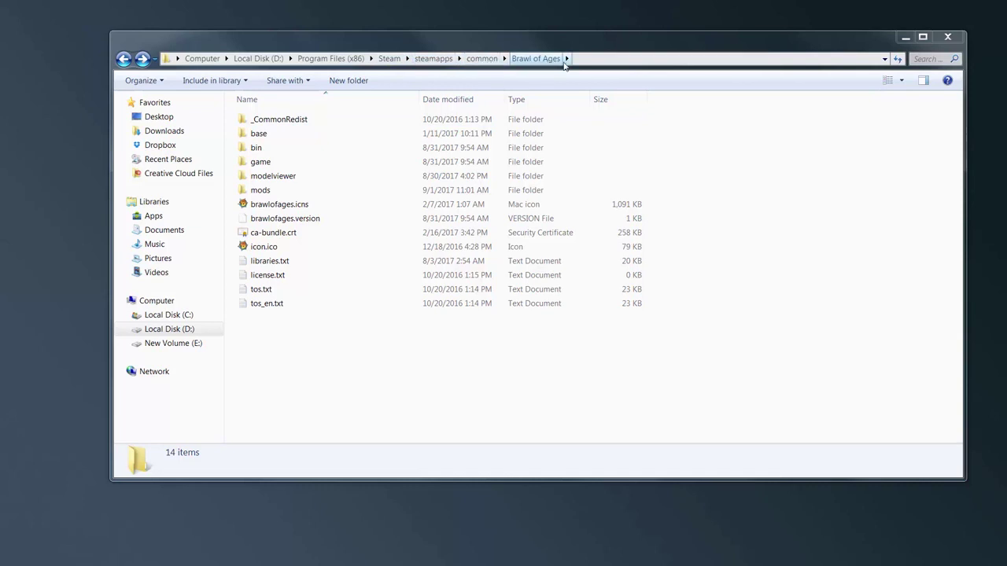
# Go into mods > myicon in the game's install folder to find mod.xml
pyautogui.doubleClick(262, 195)
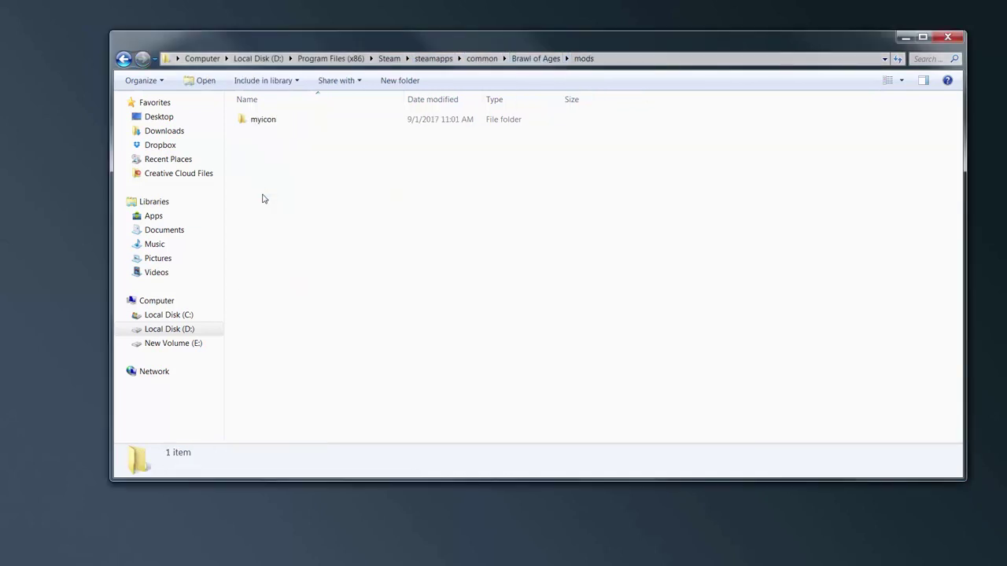
pyautogui.doubleClick(259, 125)
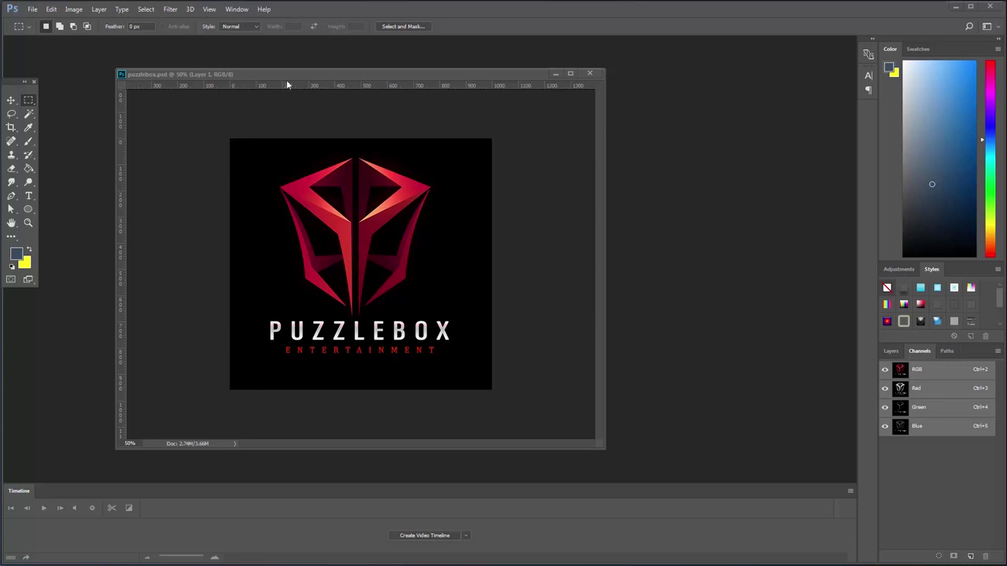
# Open icon_template.psd from the Reference folder and inspect its bevel_effect layer and Alpha 1 channel
pyautogui.click(32, 9)
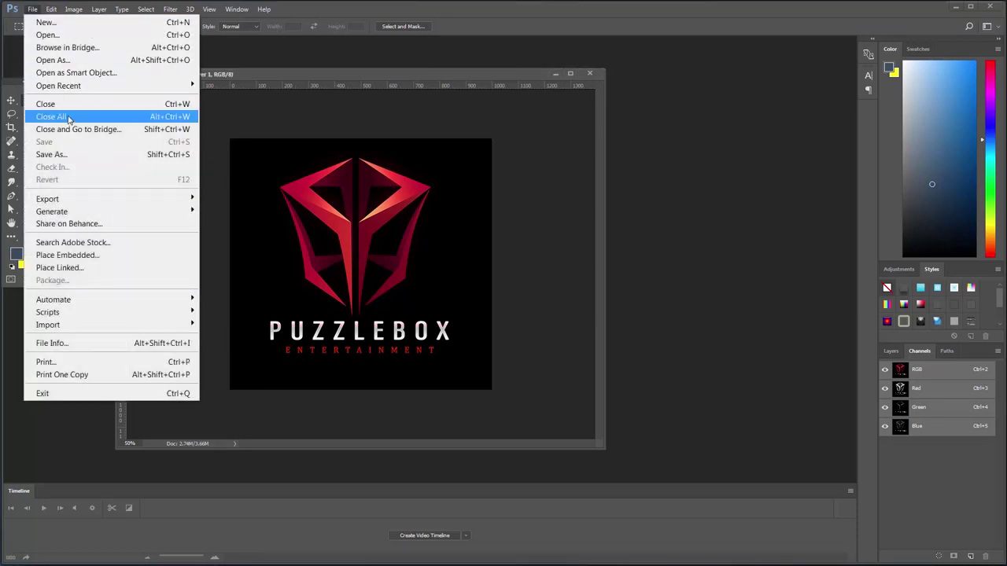
pyautogui.click(49, 35)
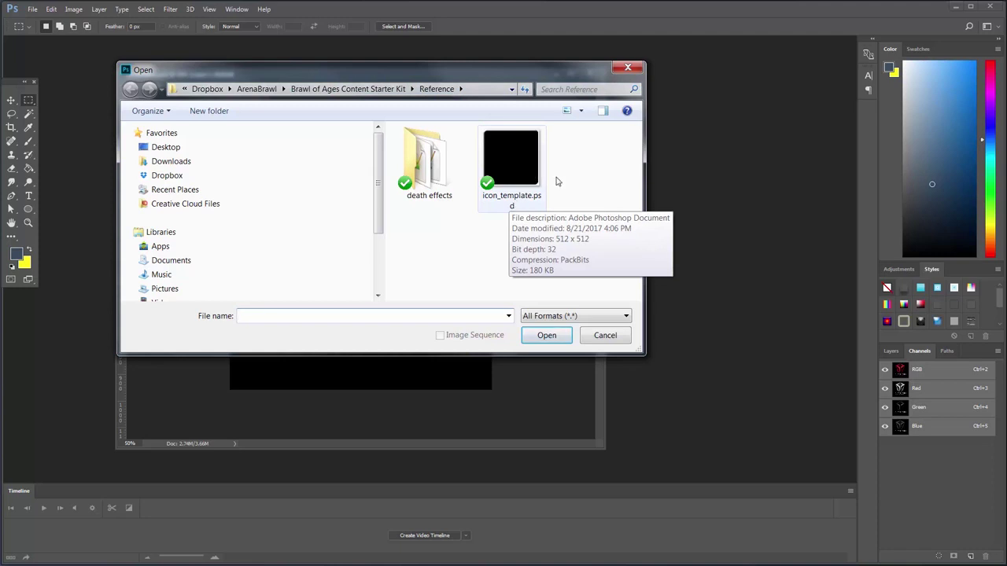
pyautogui.doubleClick(521, 165)
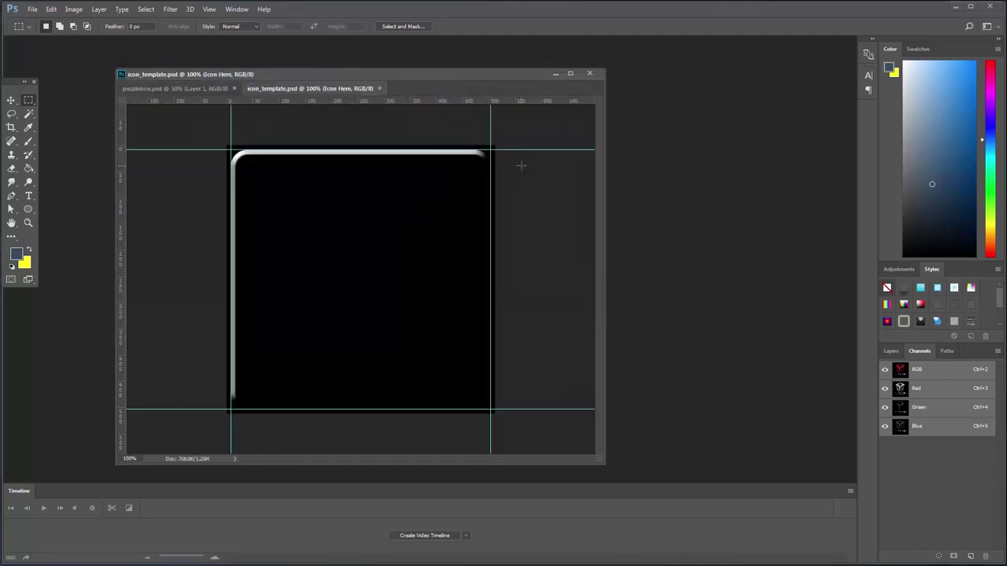
pyautogui.click(891, 351)
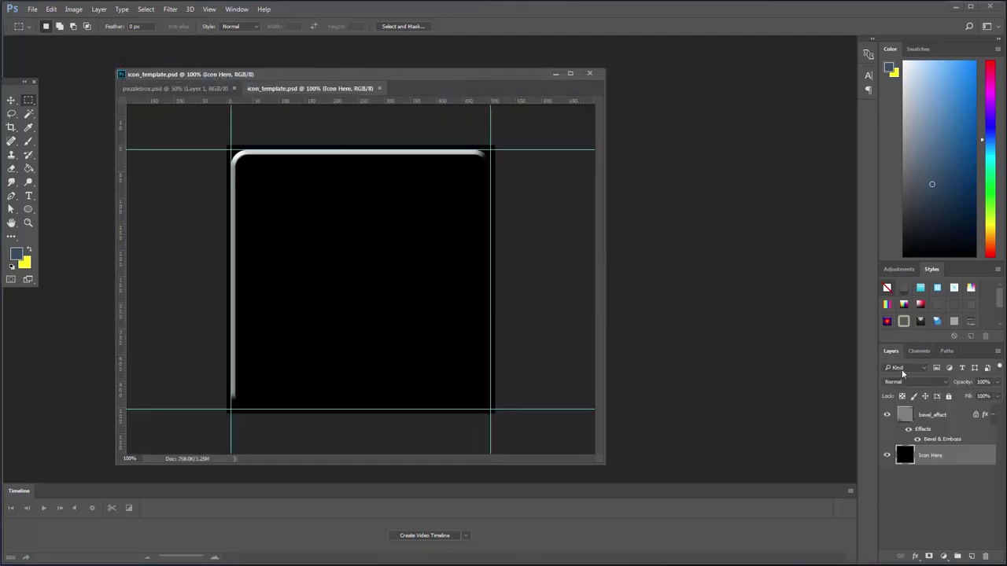
pyautogui.click(905, 418)
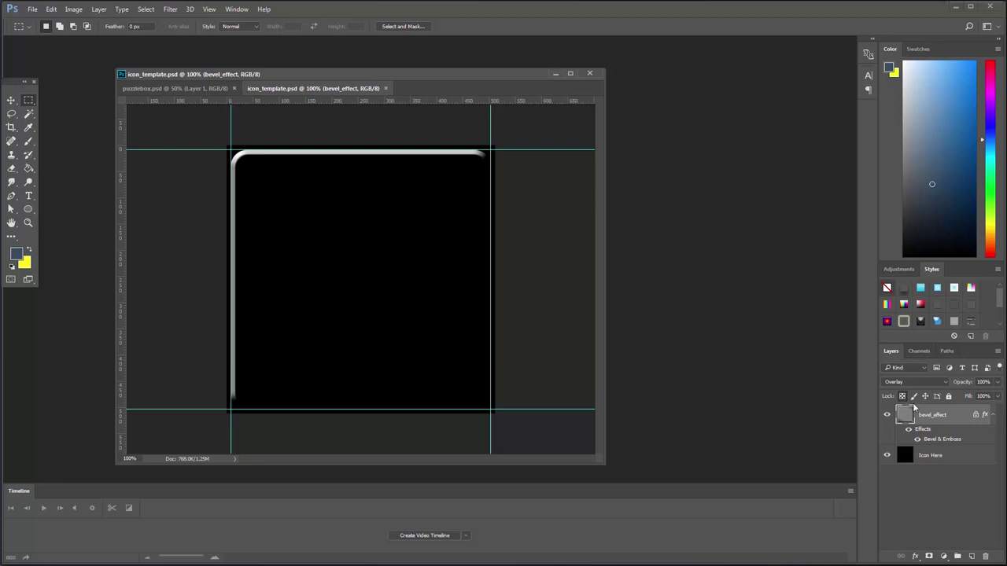
pyautogui.click(919, 351)
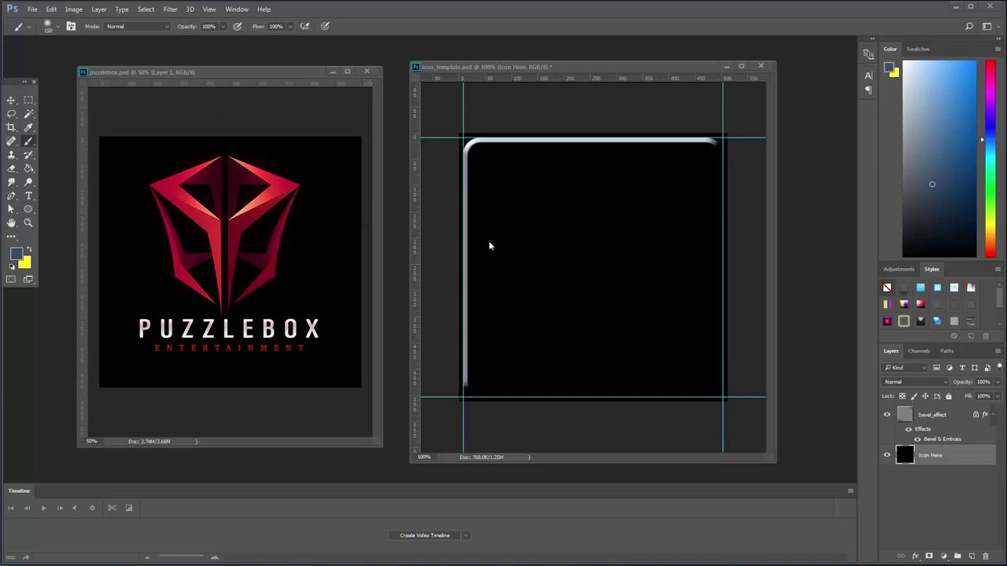
# Marquee-select the emblem above the PUZZLEBOX text and paste it into icon_template.psd
pyautogui.click(29, 100)
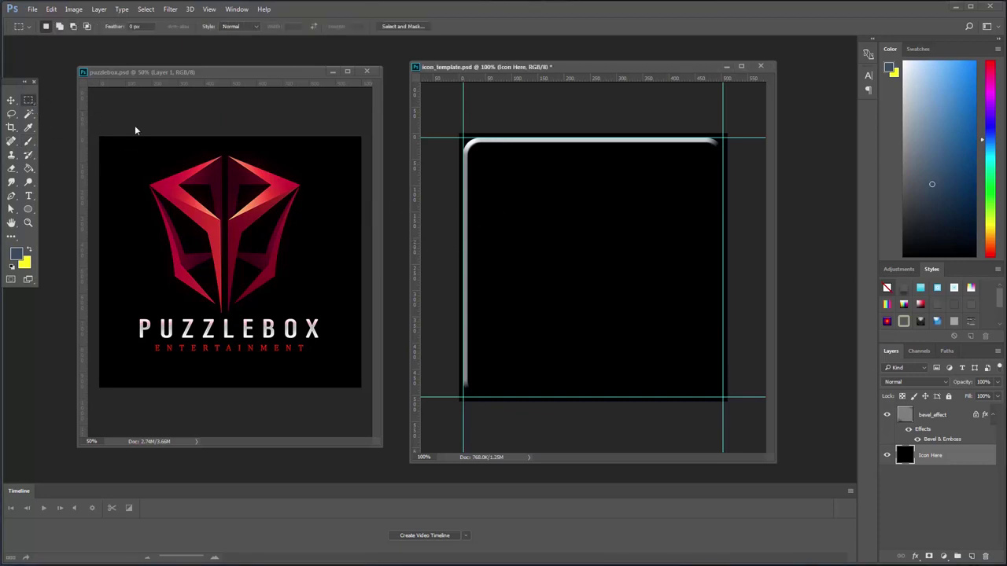
pyautogui.click(133, 143)
pyautogui.moveTo(131, 144); pyautogui.dragTo(324, 314)
pyautogui.click(569, 68)
pyautogui.hotkey('ctrl', 'v')
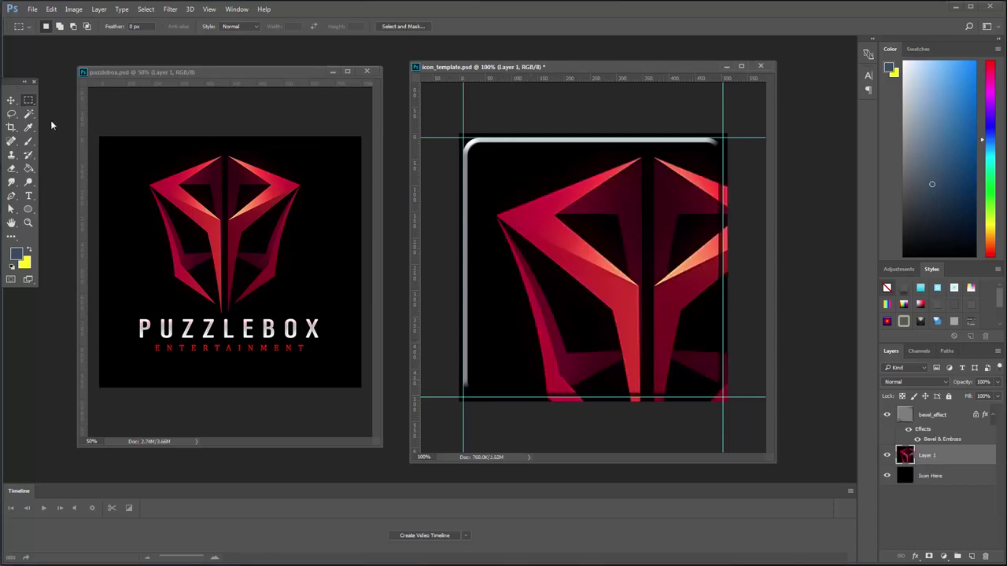
# Centre the pasted emblem and scale it to about 68.5% inside the bevel frame
pyautogui.click(11, 100)
pyautogui.moveTo(565, 257); pyautogui.dragTo(604, 299)
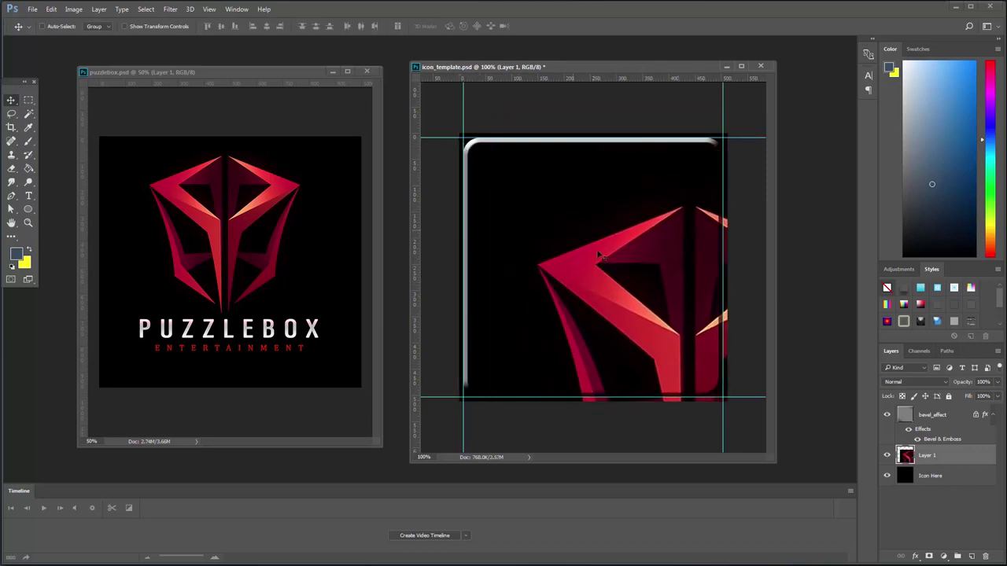
pyautogui.moveTo(606, 263); pyautogui.dragTo(570, 240)
pyautogui.hotkey('ctrl', 't')
pyautogui.moveTo(461, 159); pyautogui.dragTo(539, 202)
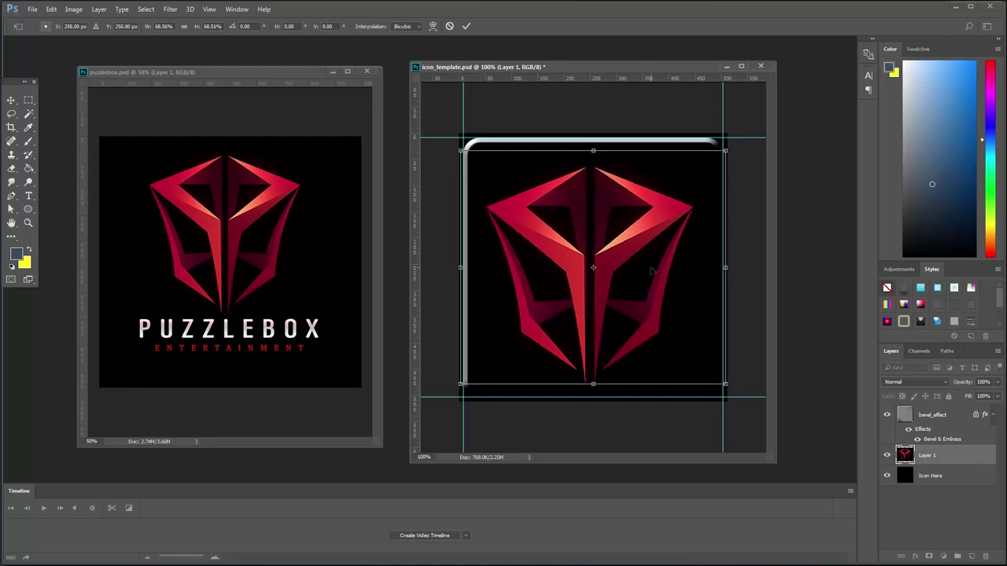
pyautogui.press('Return')
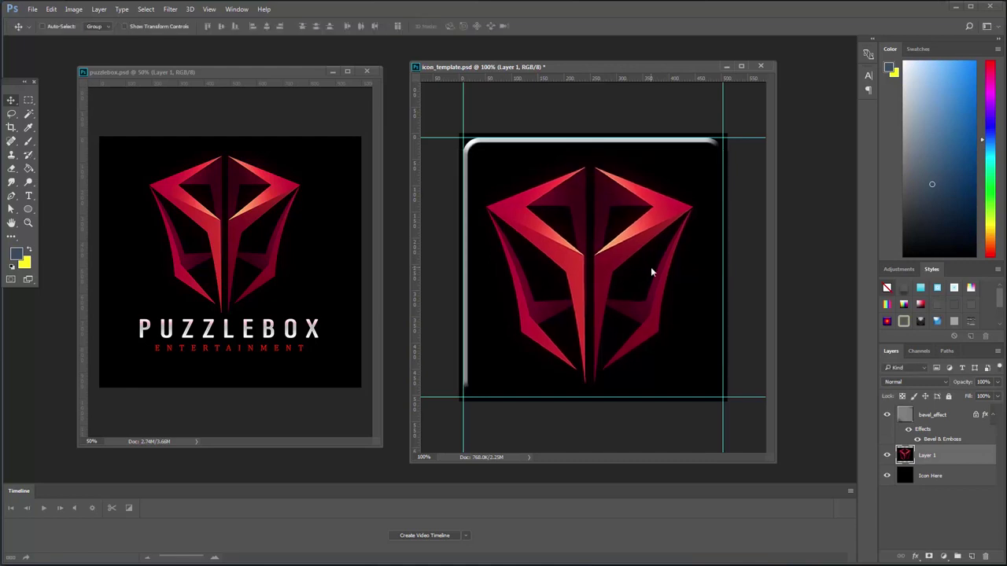
# Toggle the bevel frame layer and check the channels to verify the emblem's fit
pyautogui.click(887, 415)
pyautogui.click(888, 416)
pyautogui.click(914, 351)
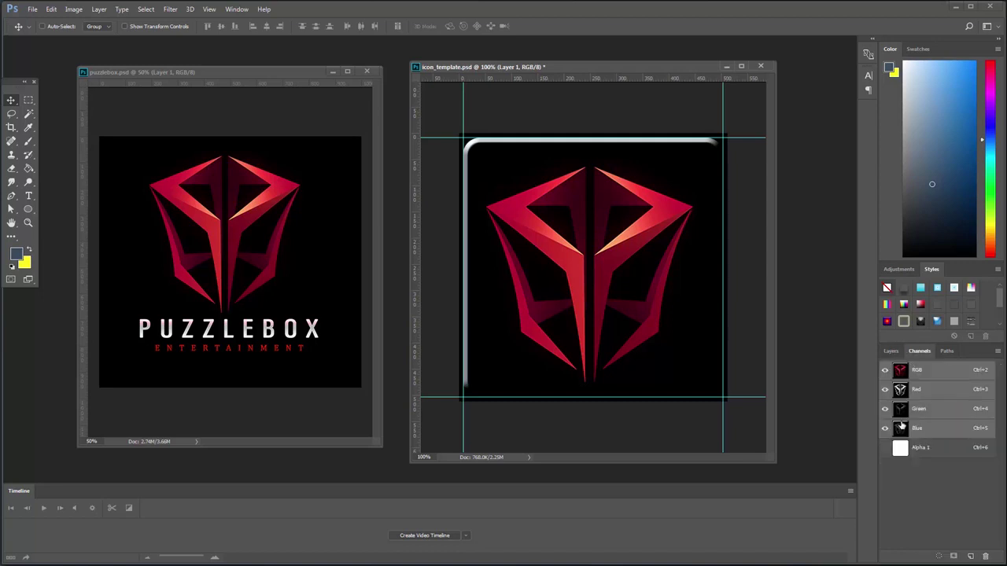
pyautogui.click(890, 351)
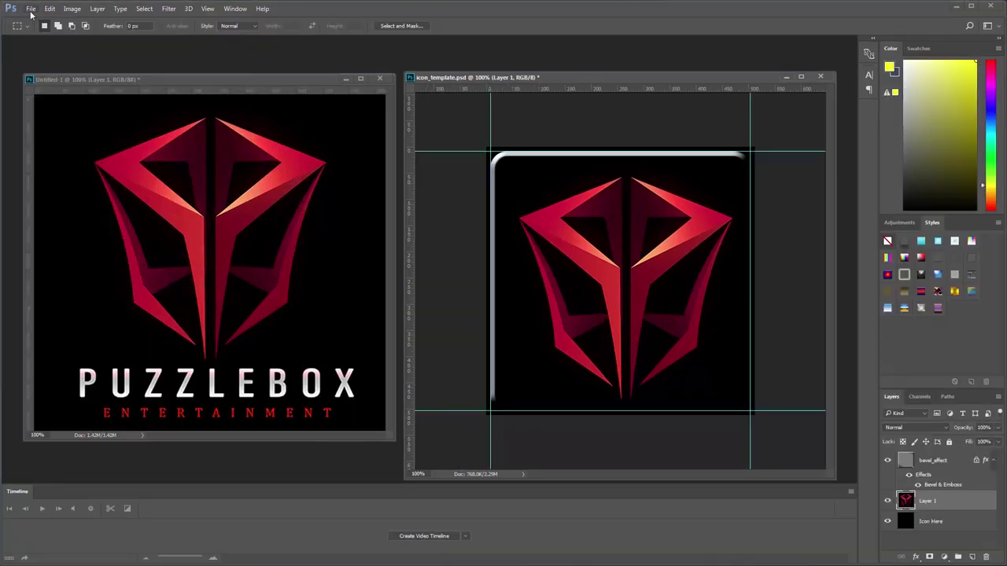
# Start Save As and navigate to the Brawl of Ages mods/myicon folder
pyautogui.click(31, 8)
pyautogui.click(185, 154)
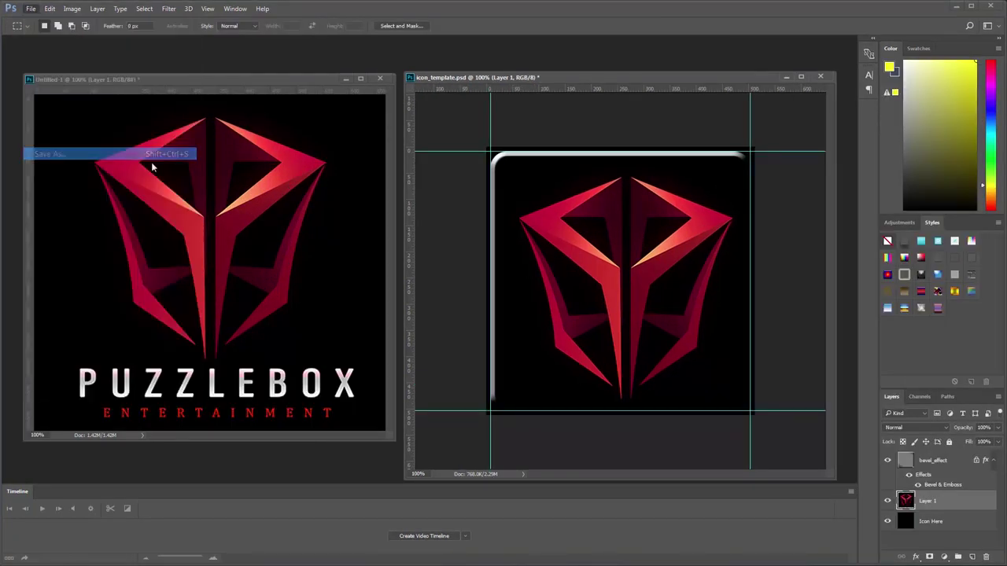
pyautogui.click(479, 29)
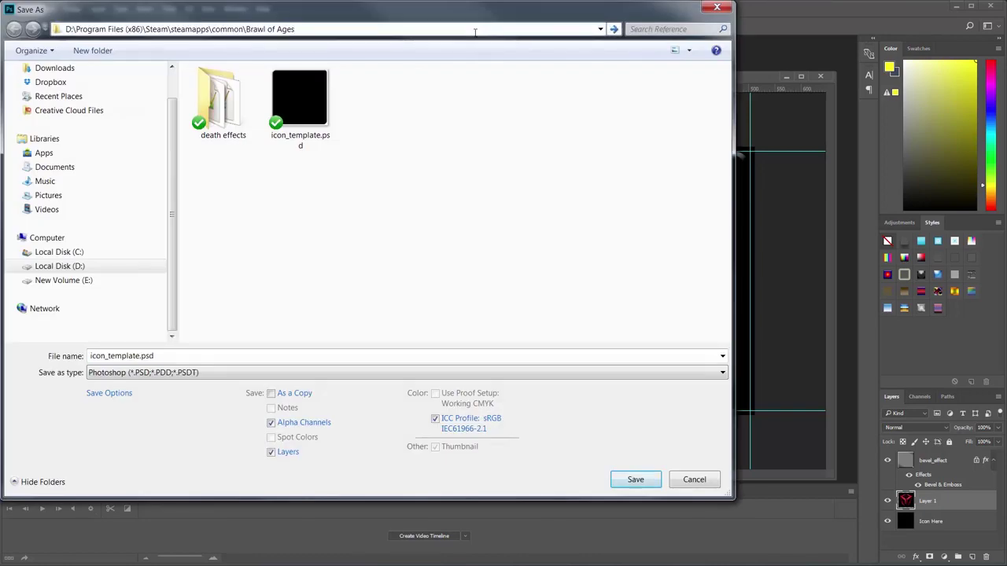
pyautogui.press('Return')
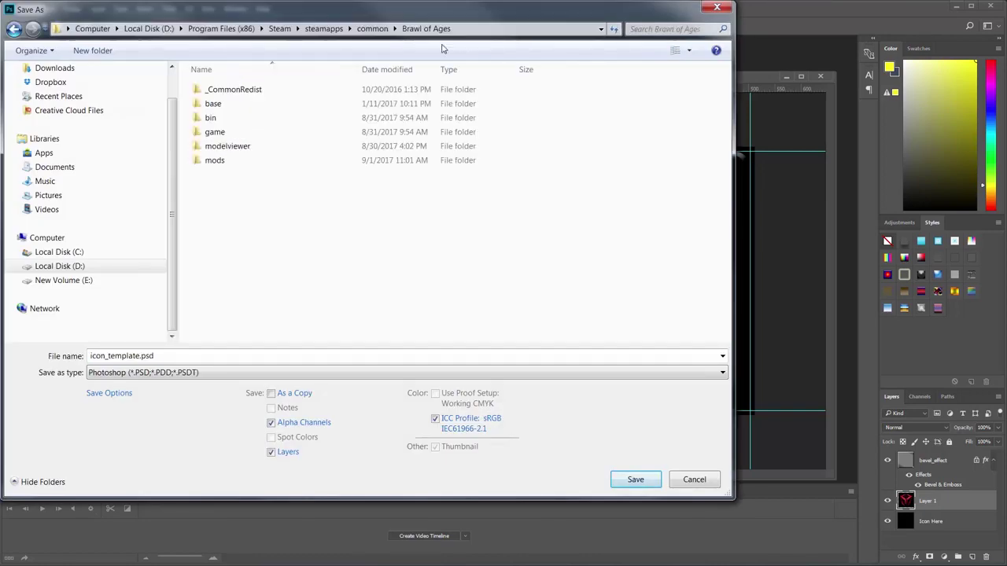
pyautogui.doubleClick(220, 159)
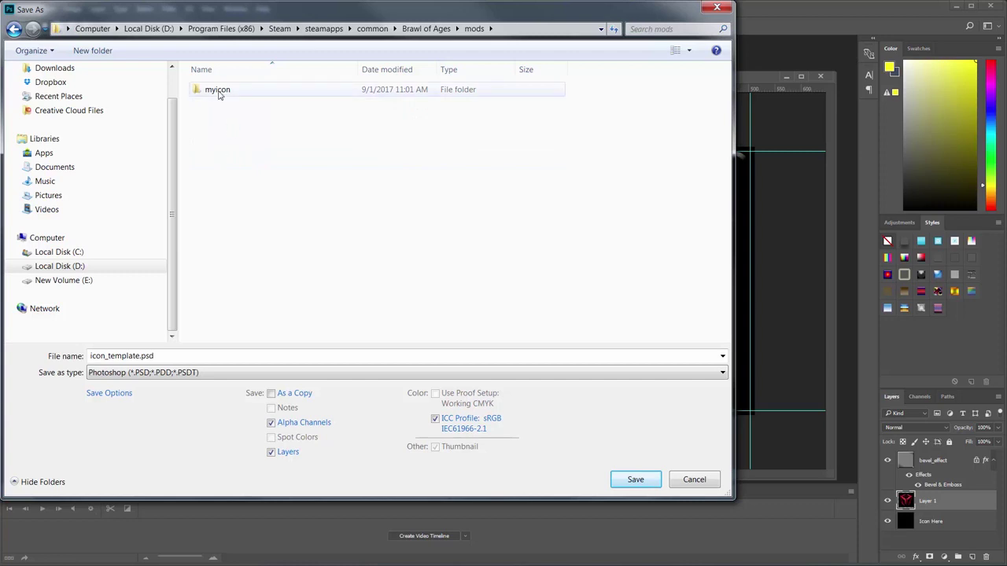
pyautogui.doubleClick(218, 90)
# Save the icon as Targa named myicon at 32 bits/pixel
pyautogui.click(225, 373)
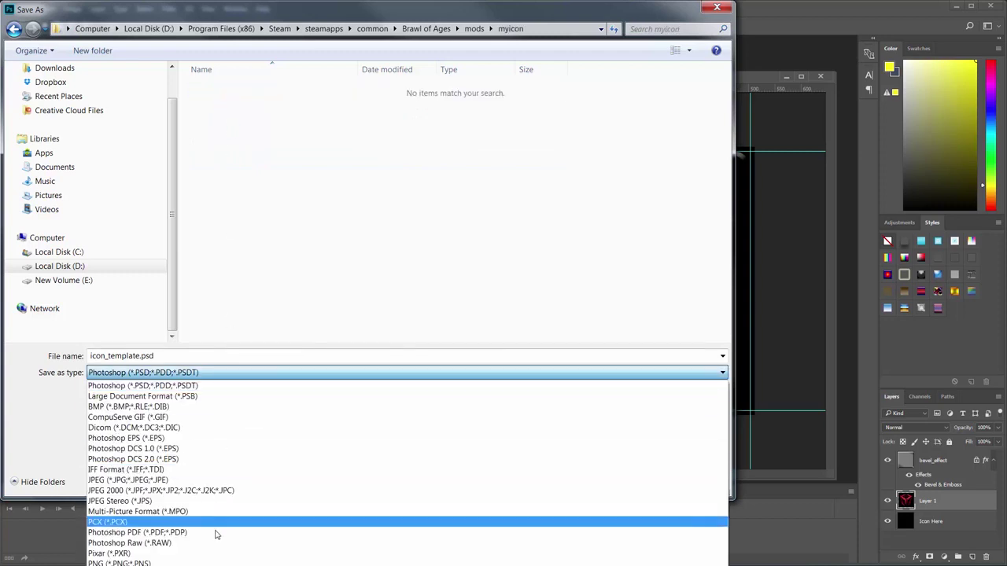
pyautogui.click(118, 565)
pyautogui.doubleClick(190, 354)
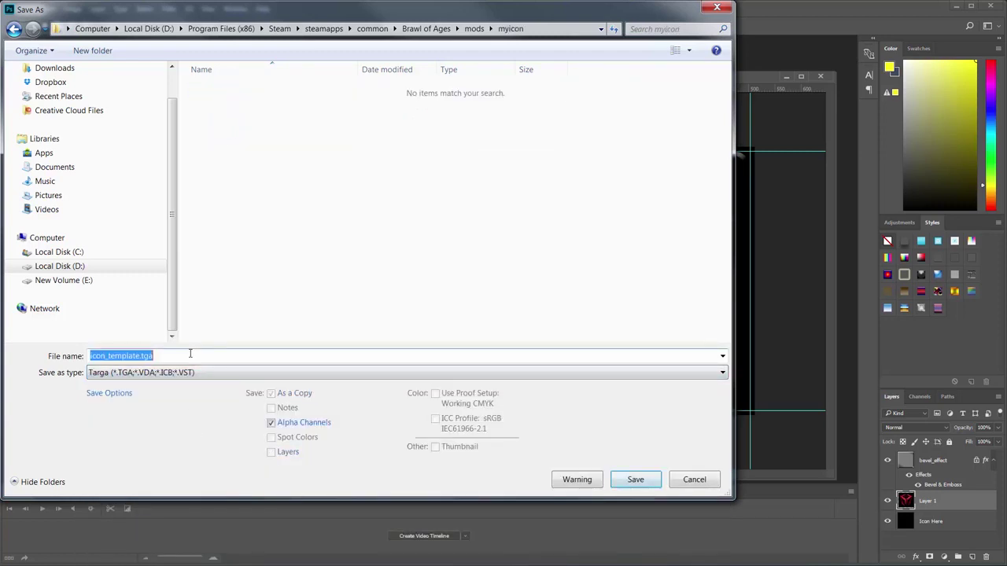
pyautogui.write('my')
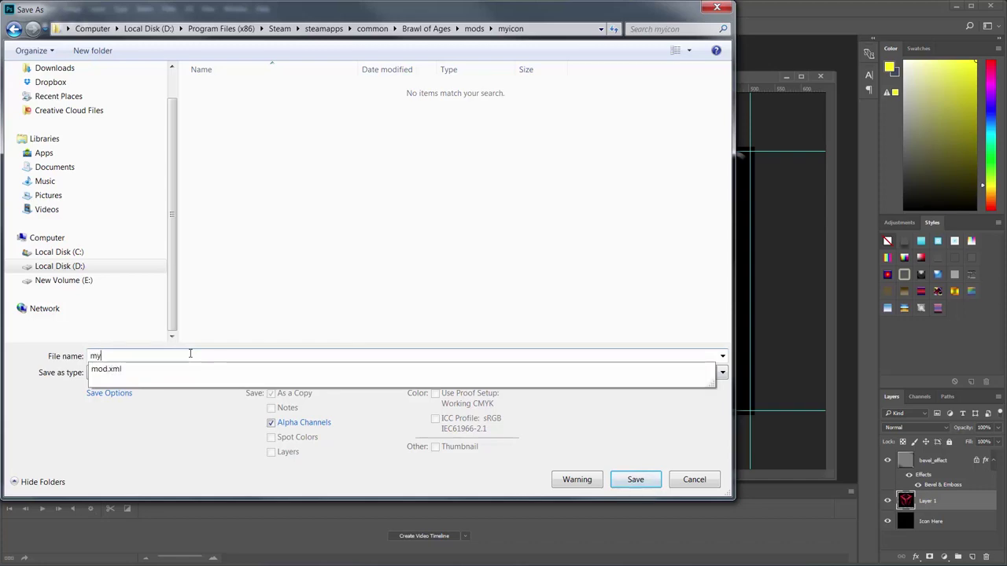
pyautogui.write('icon.tga')
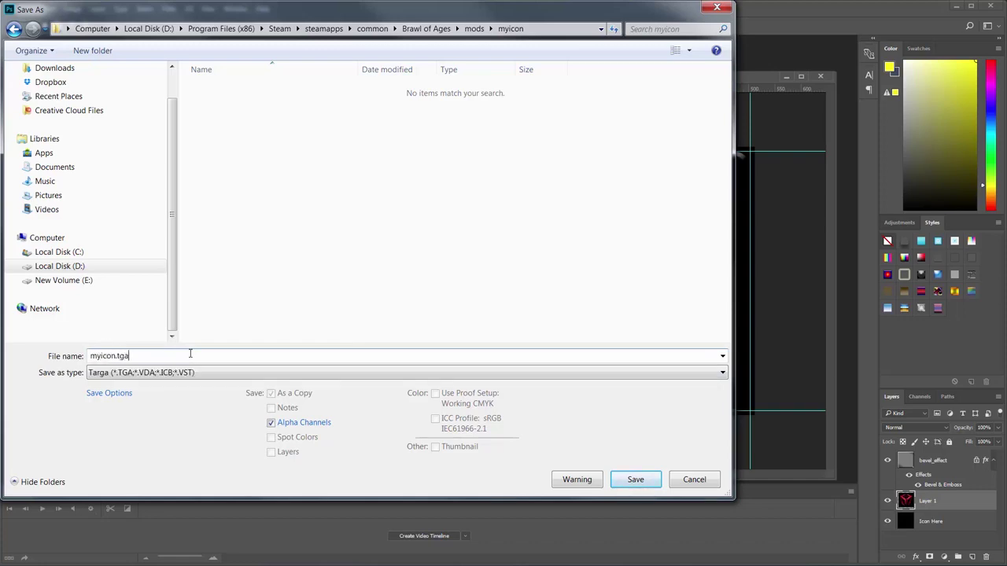
pyautogui.press('Return')
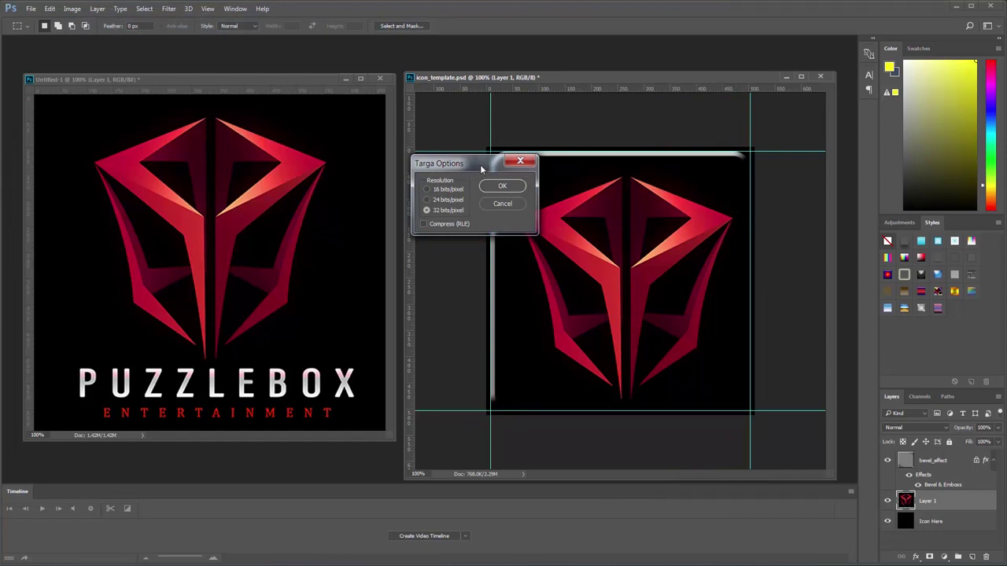
pyautogui.moveTo(481, 168); pyautogui.dragTo(460, 183)
pyautogui.click(480, 203)
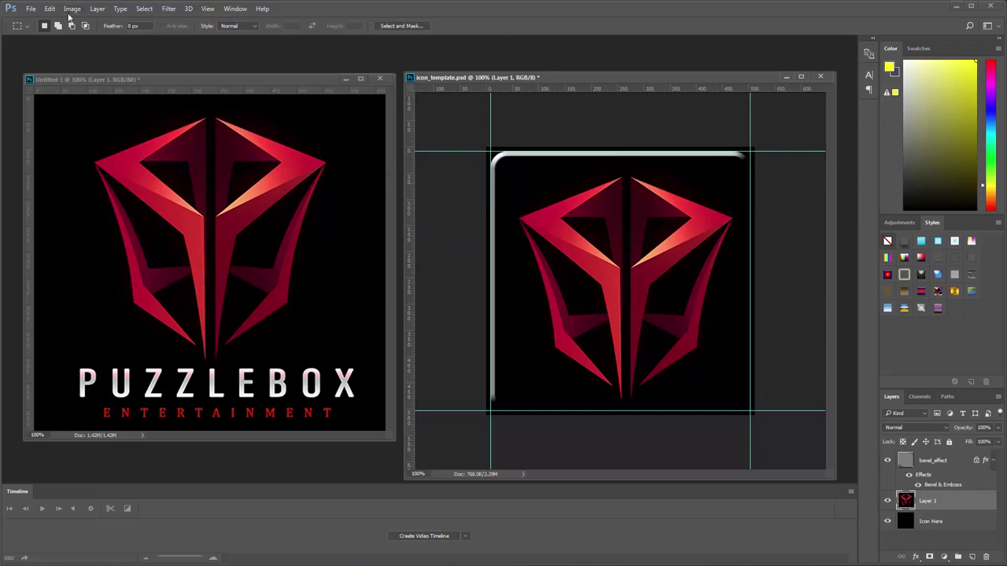
# Save a PNG copy into the game's mods/myicon folder under a new name beginning 'pre'
pyautogui.click(30, 8)
pyautogui.click(130, 154)
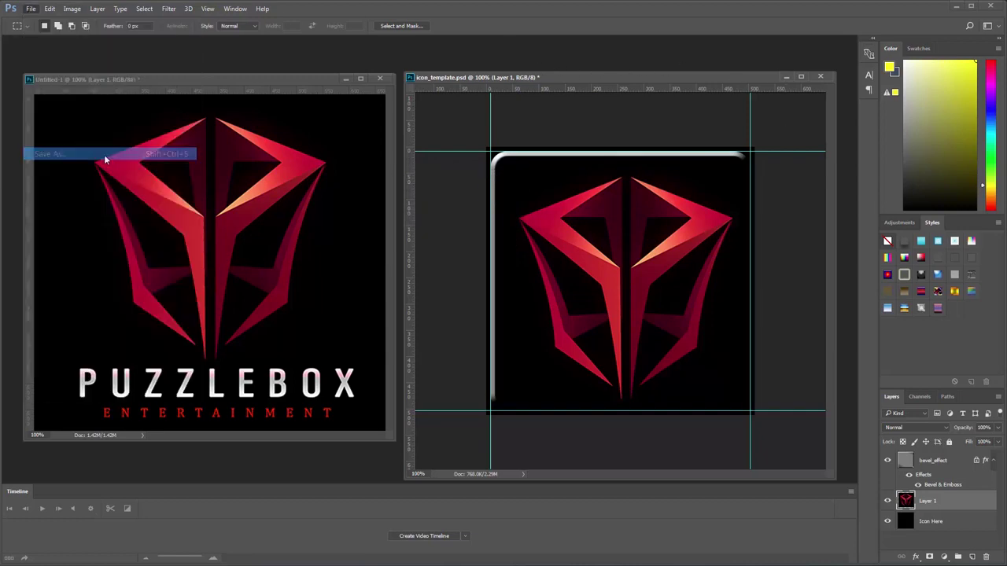
pyautogui.click(205, 375)
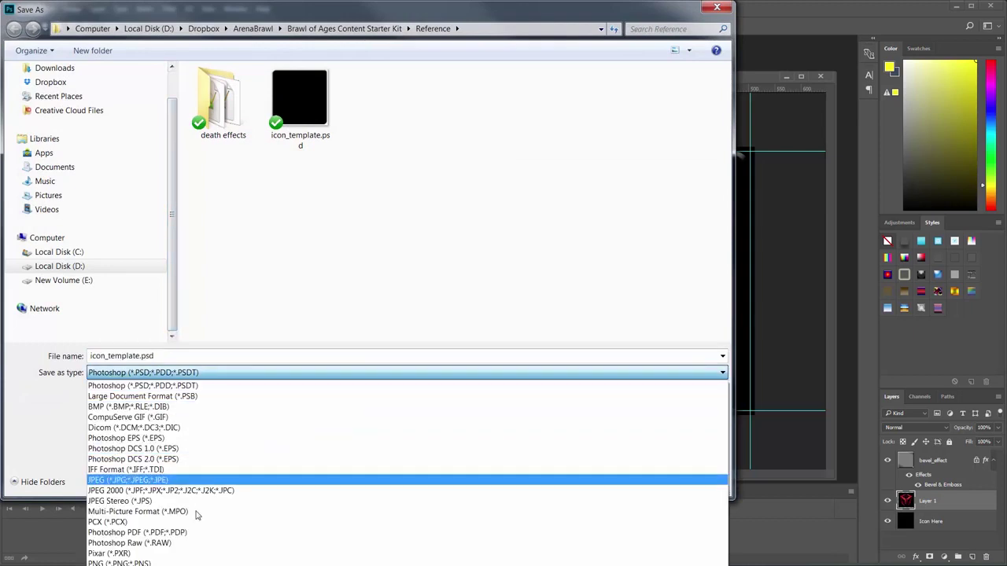
pyautogui.click(118, 563)
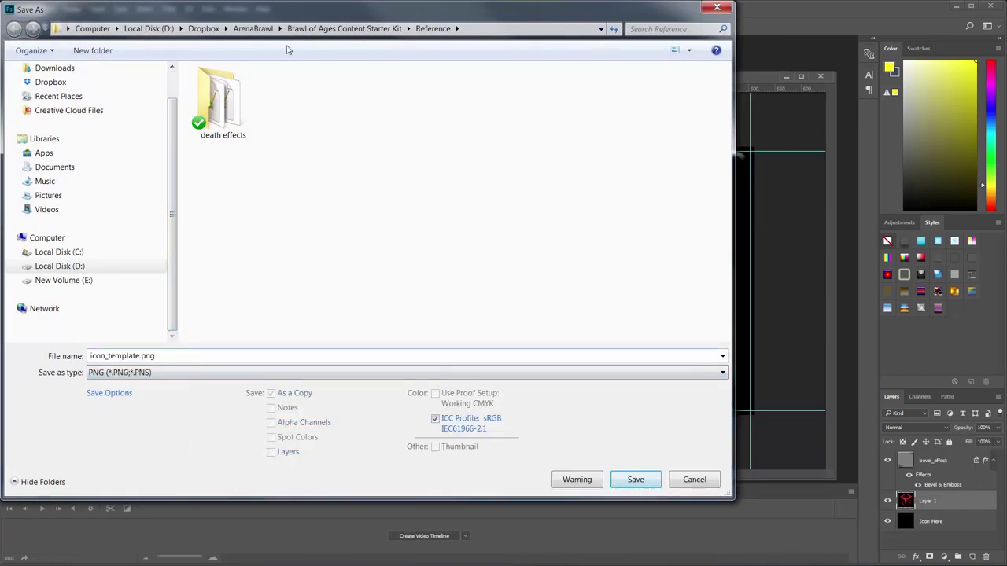
pyautogui.click(498, 32)
pyautogui.write('D:\\Program Files (x86)\\Steam\\steamapps\\common\\Brawl of Ages')
pyautogui.press('Return')
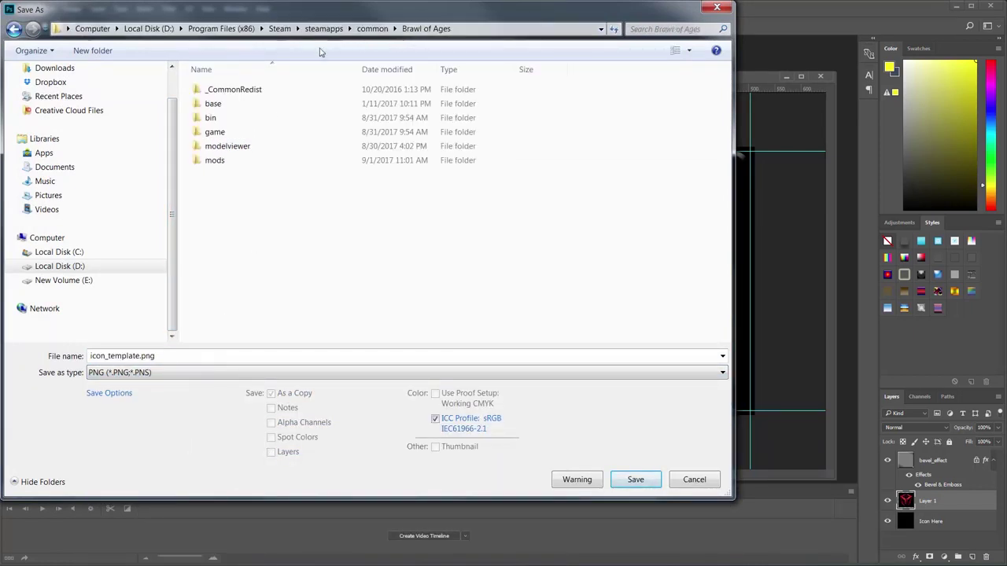
pyautogui.doubleClick(216, 164)
pyautogui.doubleClick(215, 96)
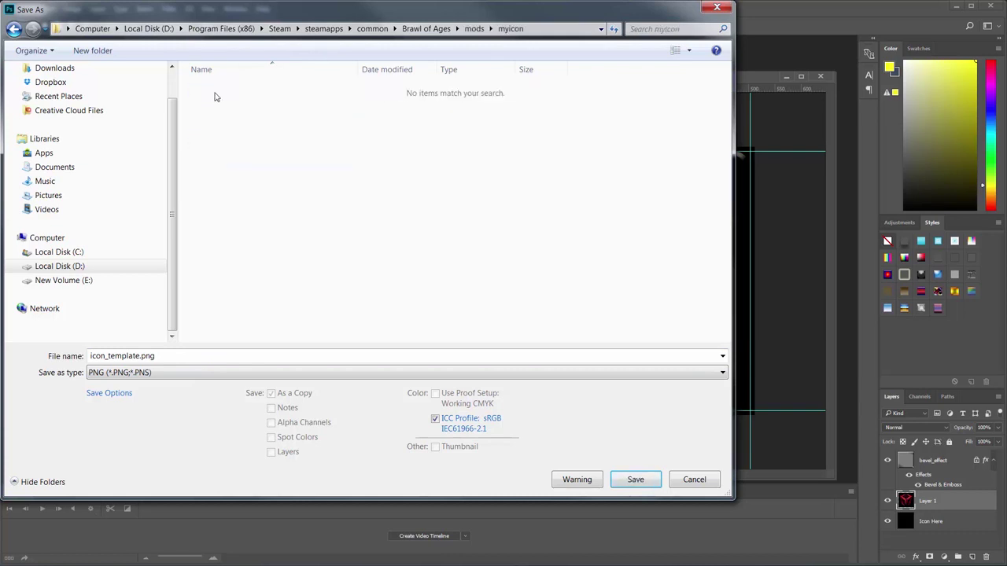
pyautogui.doubleClick(199, 355)
pyautogui.write('pre')
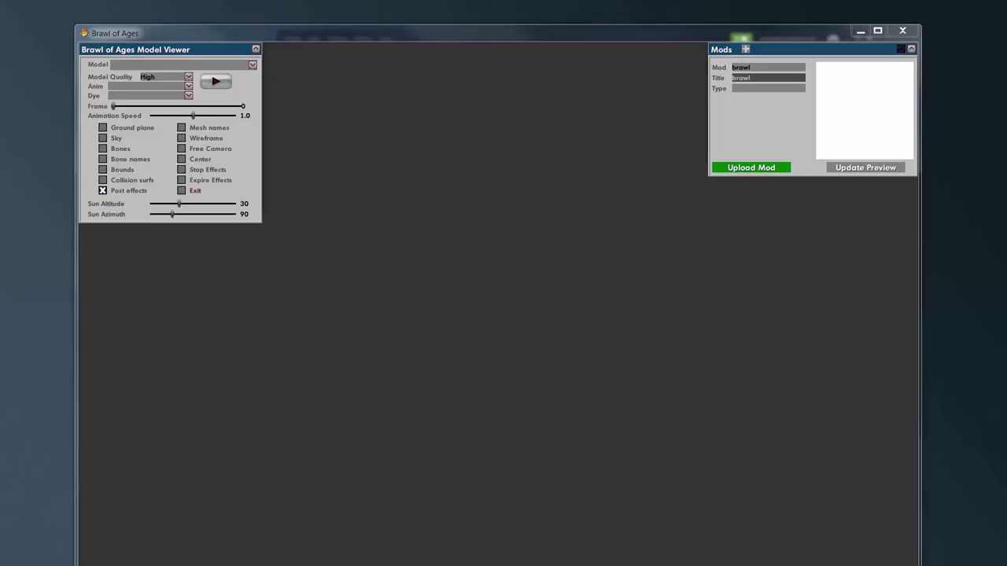
# Select myicon, title it 'Puzzlebox Icon', set type Icon, and upload it to Steam Workshop
pyautogui.click(761, 74)
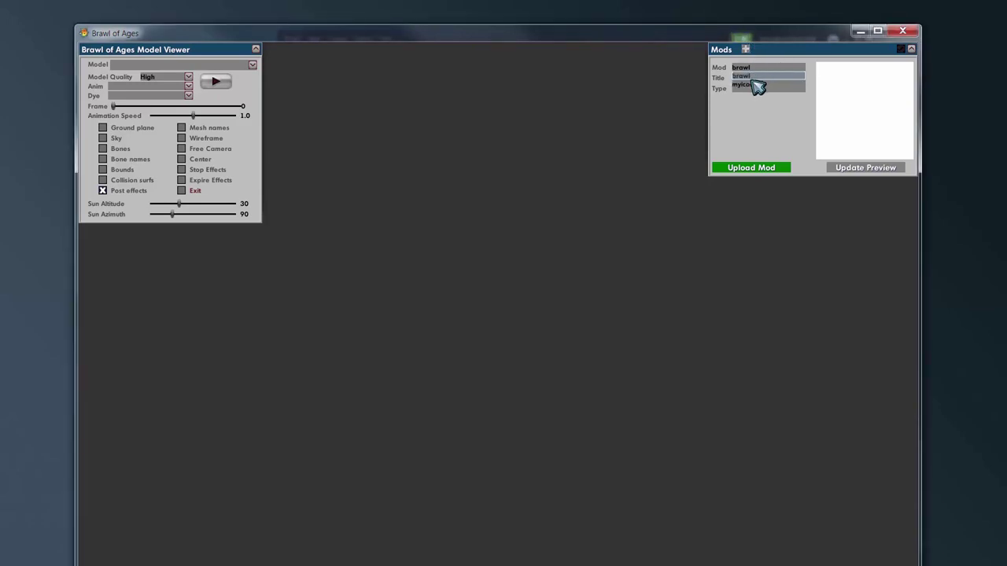
pyautogui.click(754, 86)
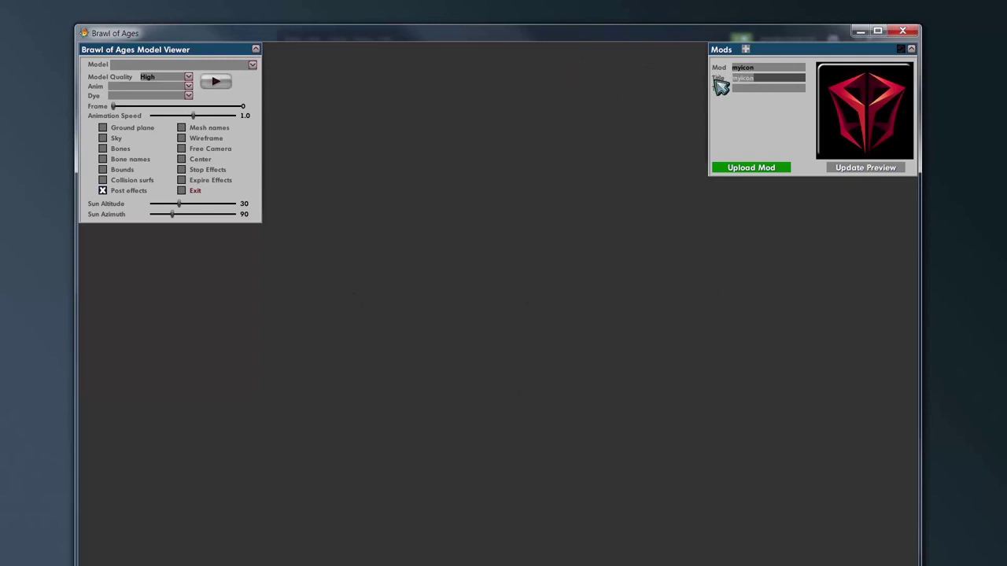
pyautogui.write('Puzzlebox I')
pyautogui.press('Return')
pyautogui.click(747, 89)
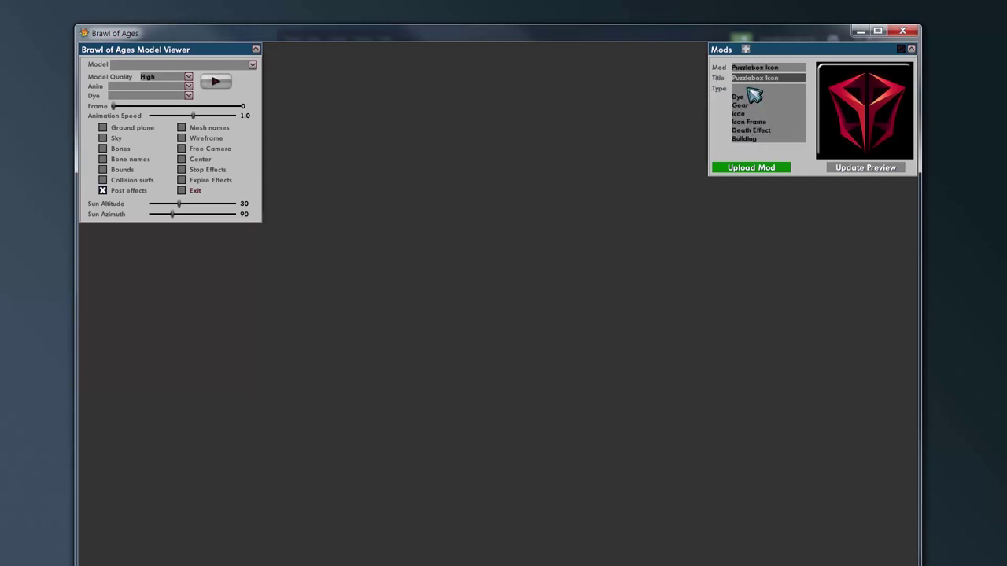
pyautogui.click(756, 114)
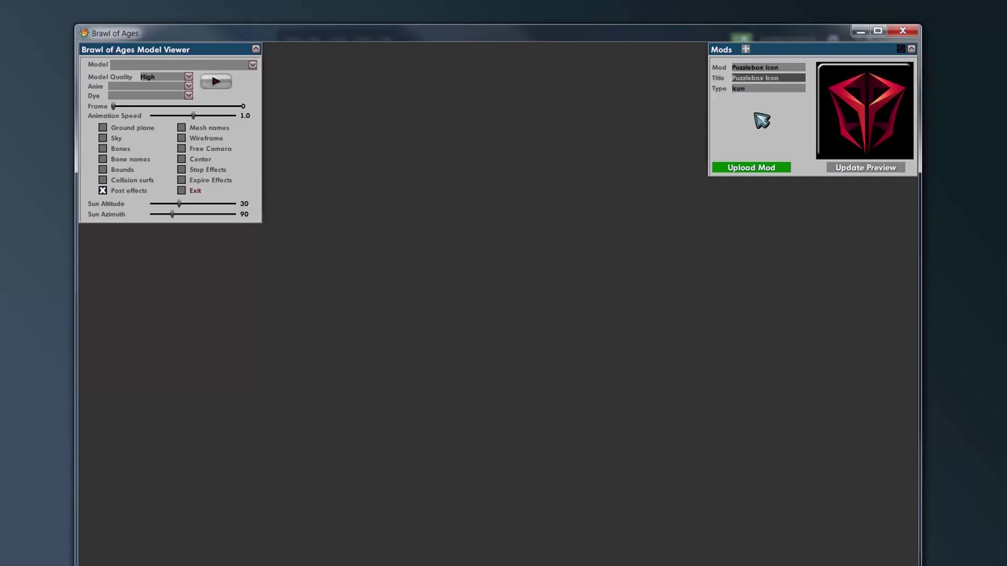
pyautogui.click(749, 169)
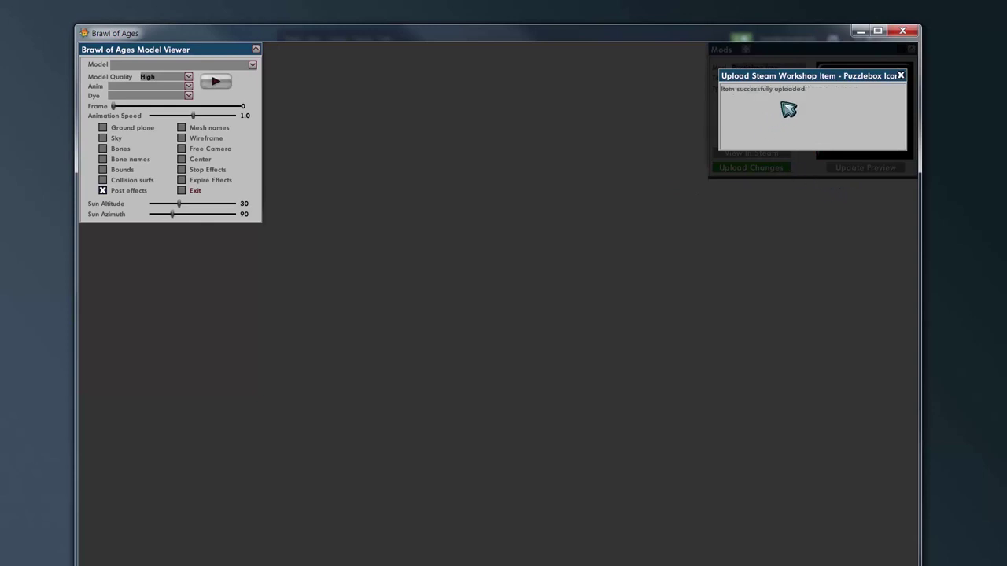
pyautogui.click(901, 76)
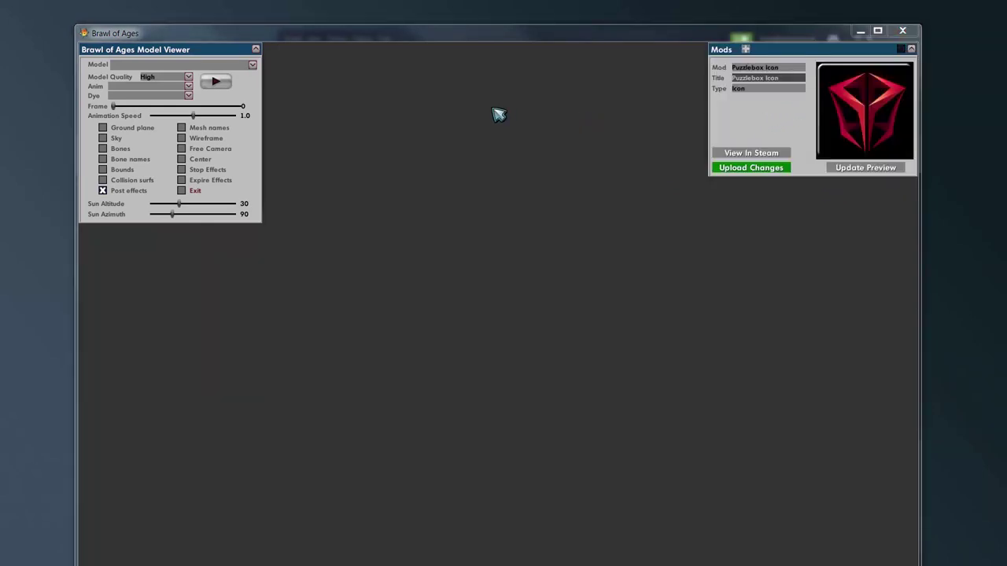
# Add the description 'description here' to the Puzzlebox Icon Workshop item and save it
pyautogui.click(747, 154)
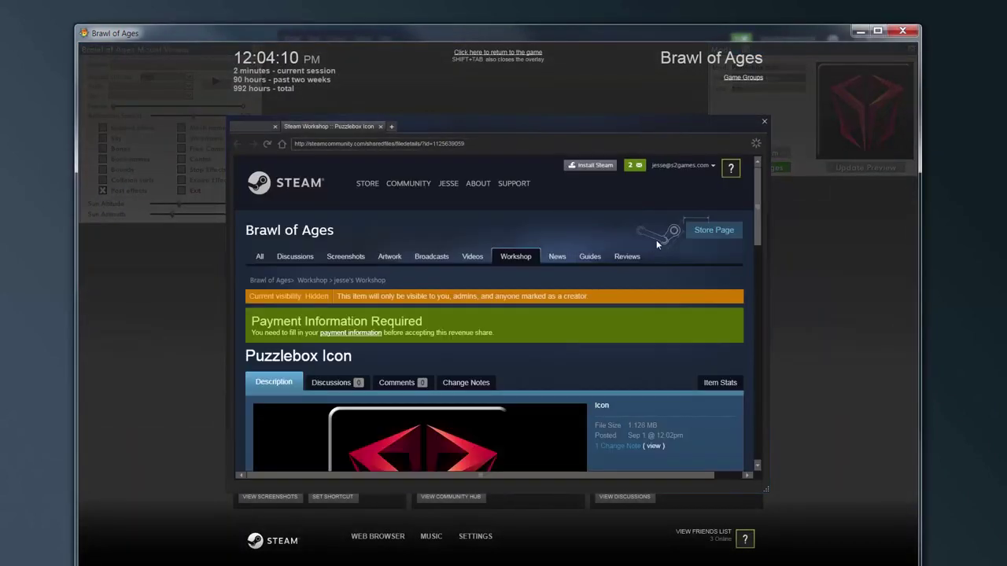
pyautogui.moveTo(751, 222); pyautogui.dragTo(749, 309)
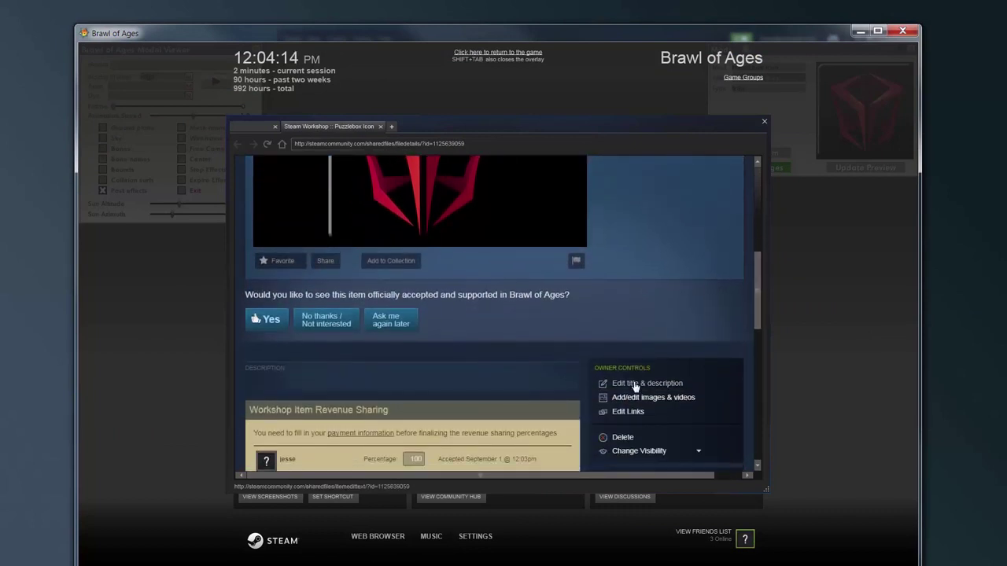
pyautogui.click(635, 386)
pyautogui.scroll(-3, 400, 404)
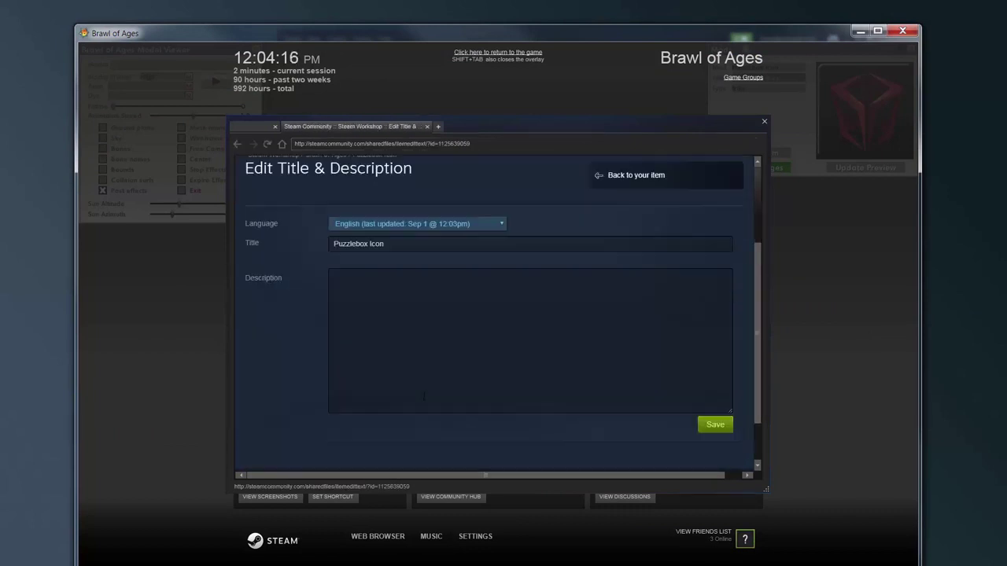
pyautogui.click(410, 306)
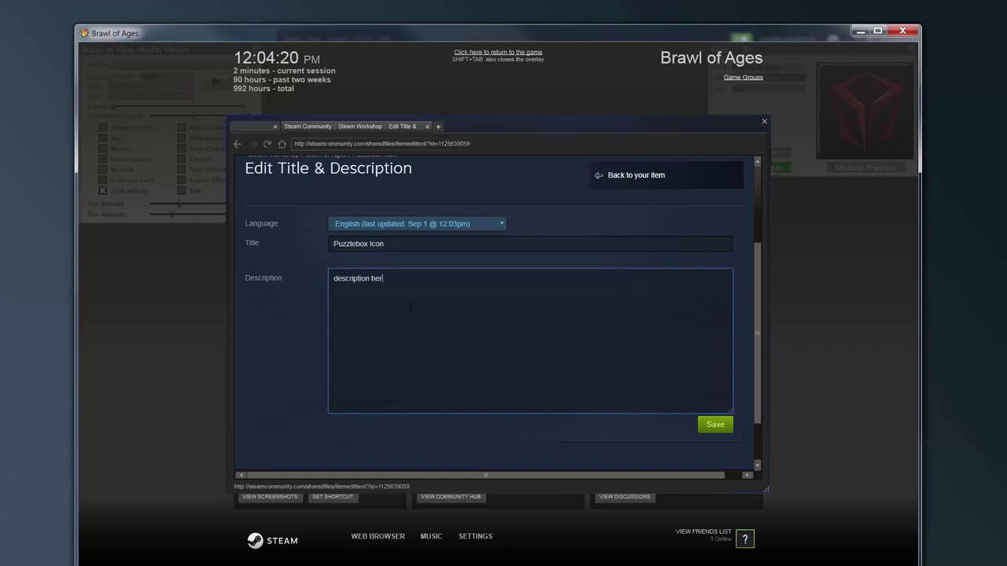
pyautogui.click(713, 425)
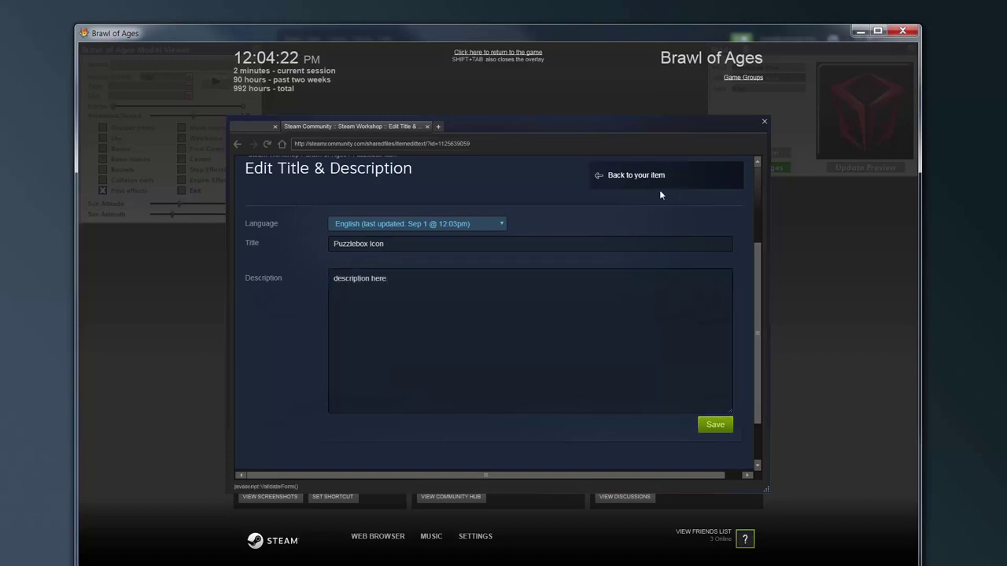
pyautogui.click(644, 343)
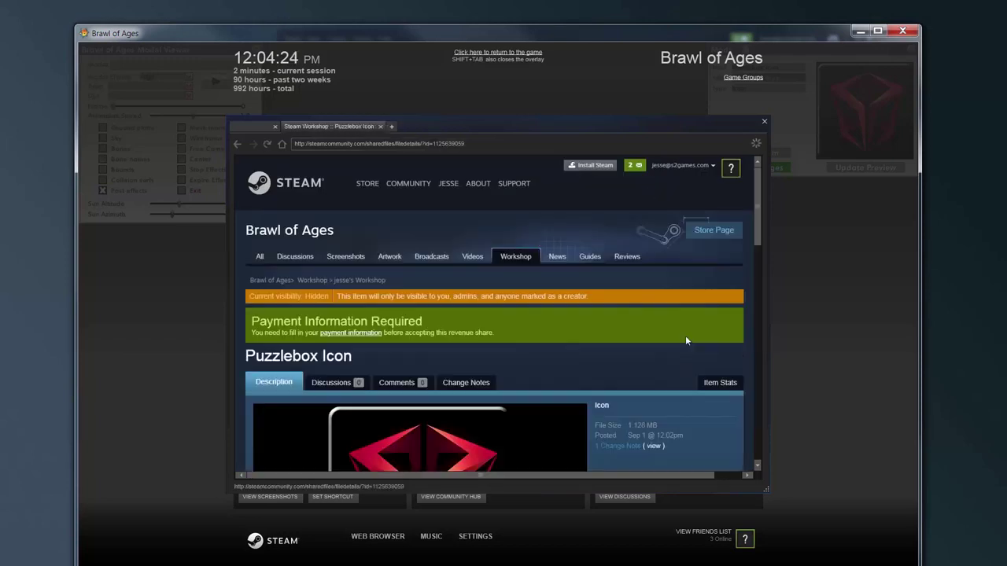
# Set the item's visibility to Public
pyautogui.scroll(-5, 691, 334)
pyautogui.scroll(-2, 696, 343)
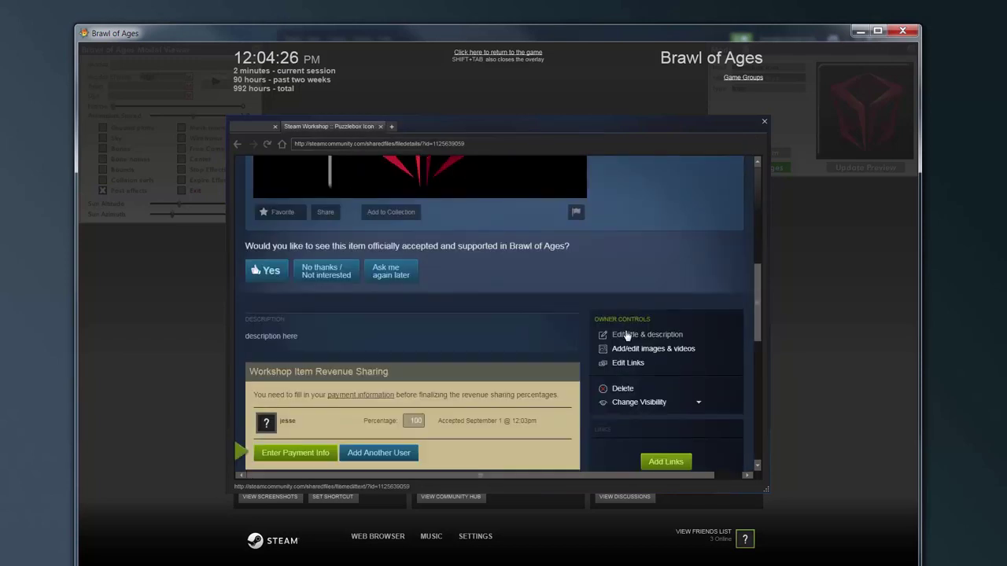
pyautogui.click(648, 405)
pyautogui.click(640, 419)
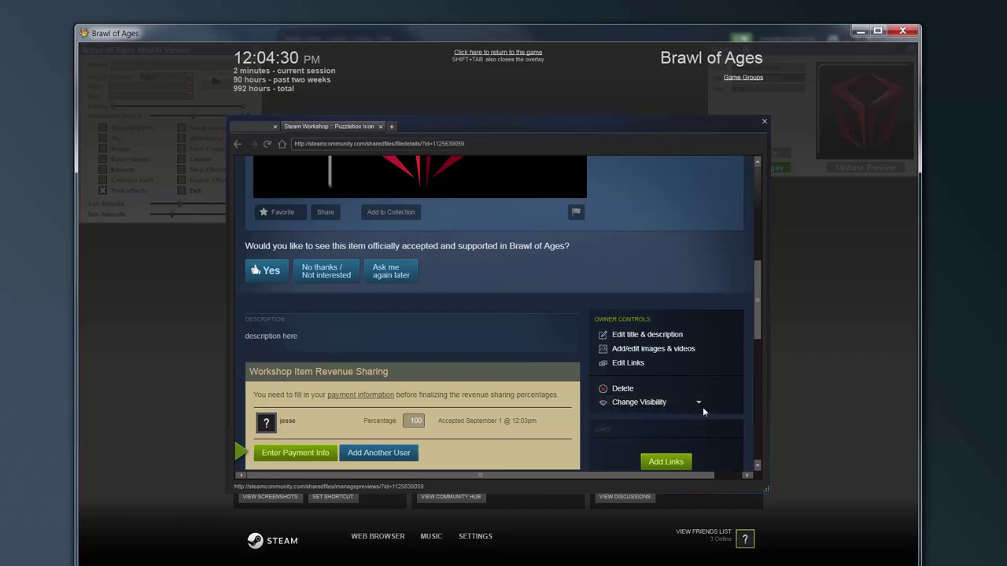